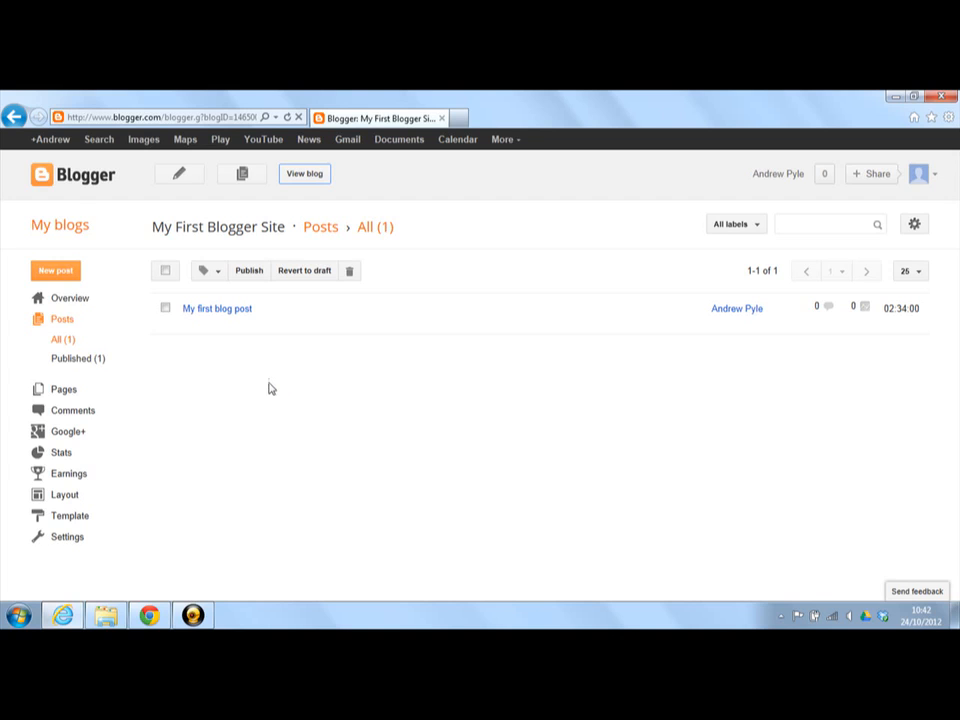
# - Create a new blog post titled "My first picture post"
pyautogui.click(81, 304)
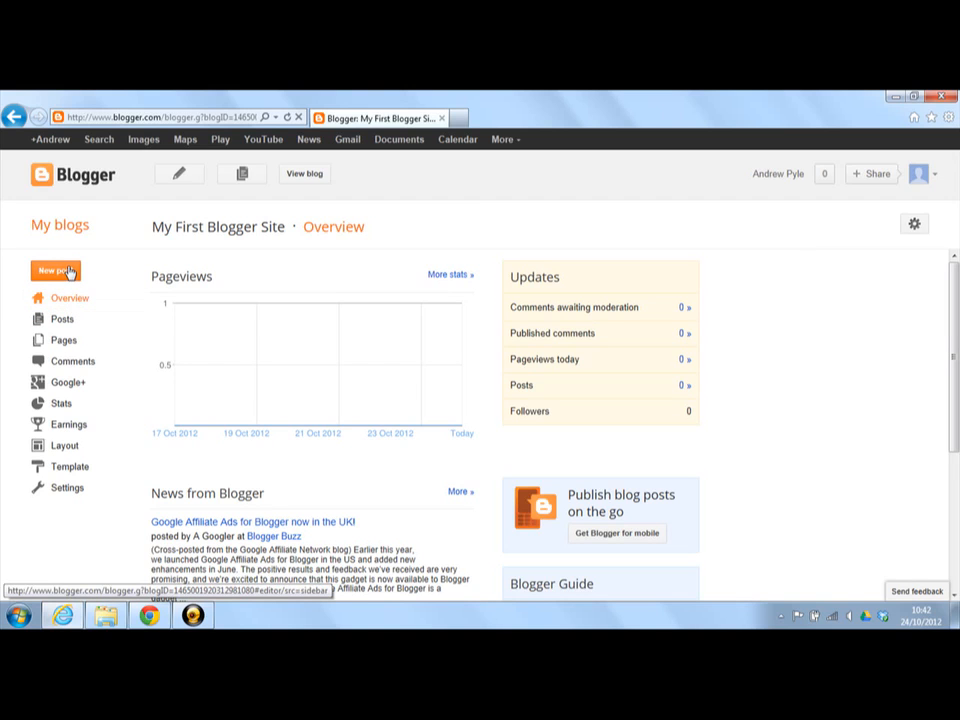
pyautogui.click(60, 270)
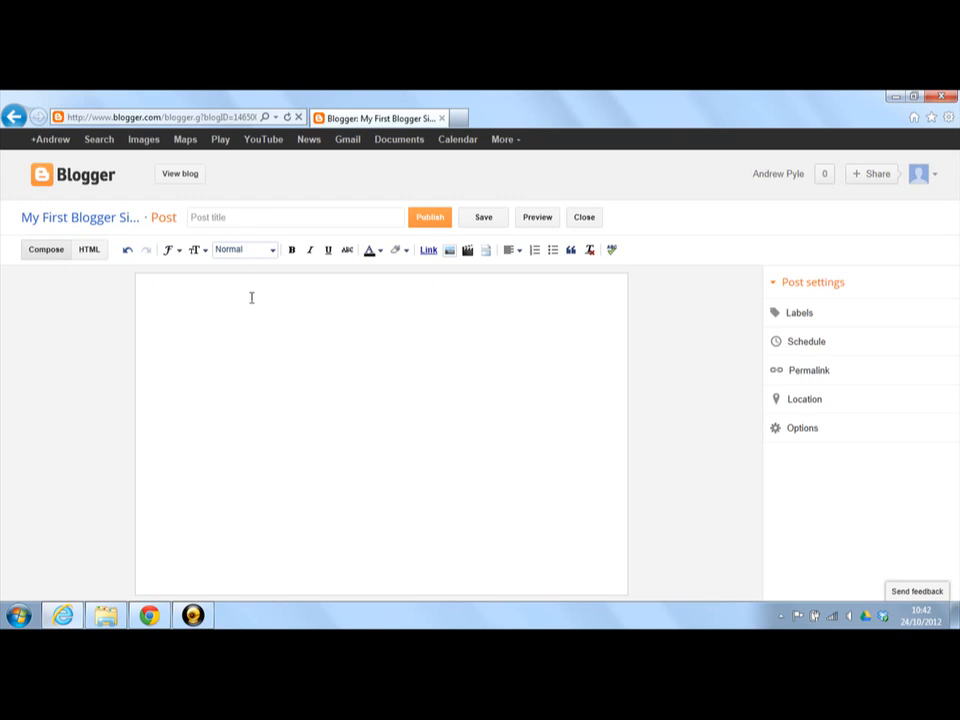
pyautogui.click(237, 217)
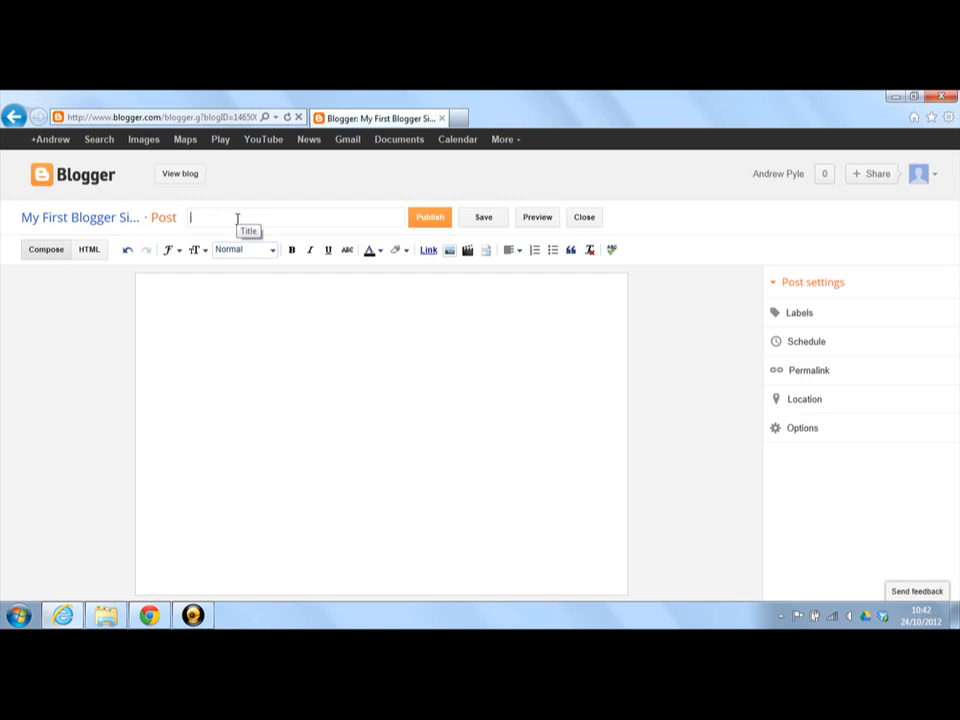
pyautogui.write('My first picture post')
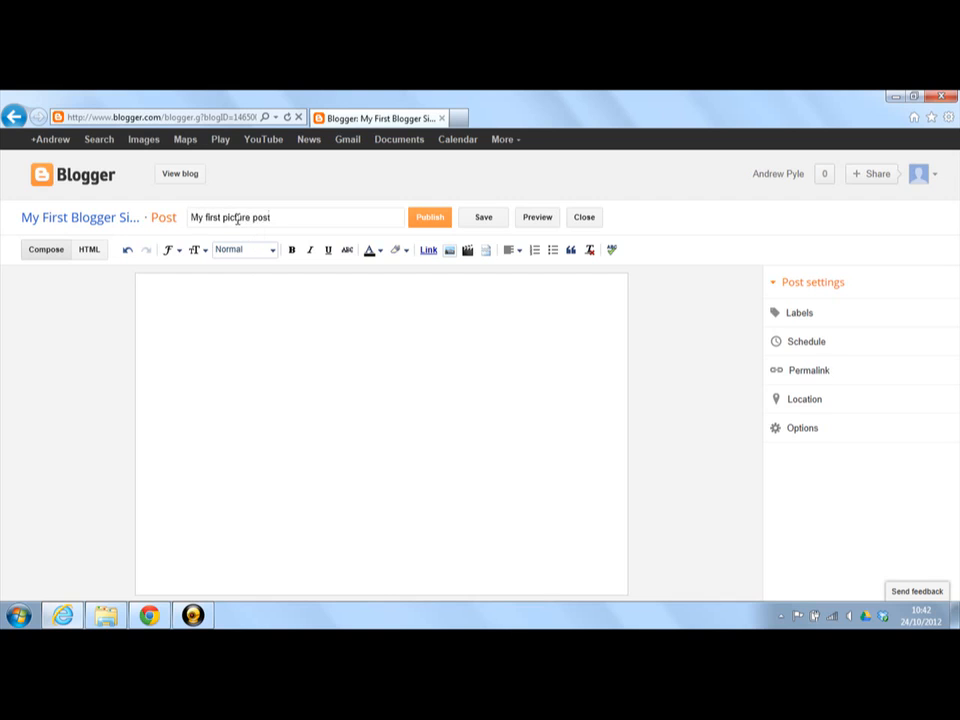
# - Upload the image "Job interview coming up" from the desktop folder Interview Course Art for use in the post body
pyautogui.click(231, 306)
pyautogui.click(451, 252)
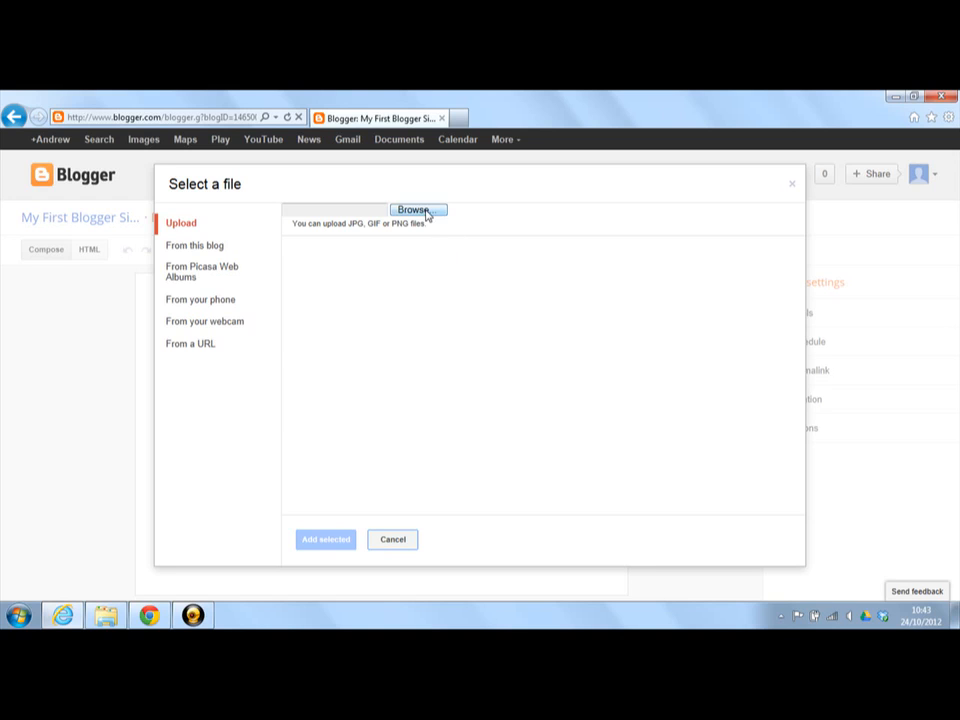
pyautogui.click(424, 214)
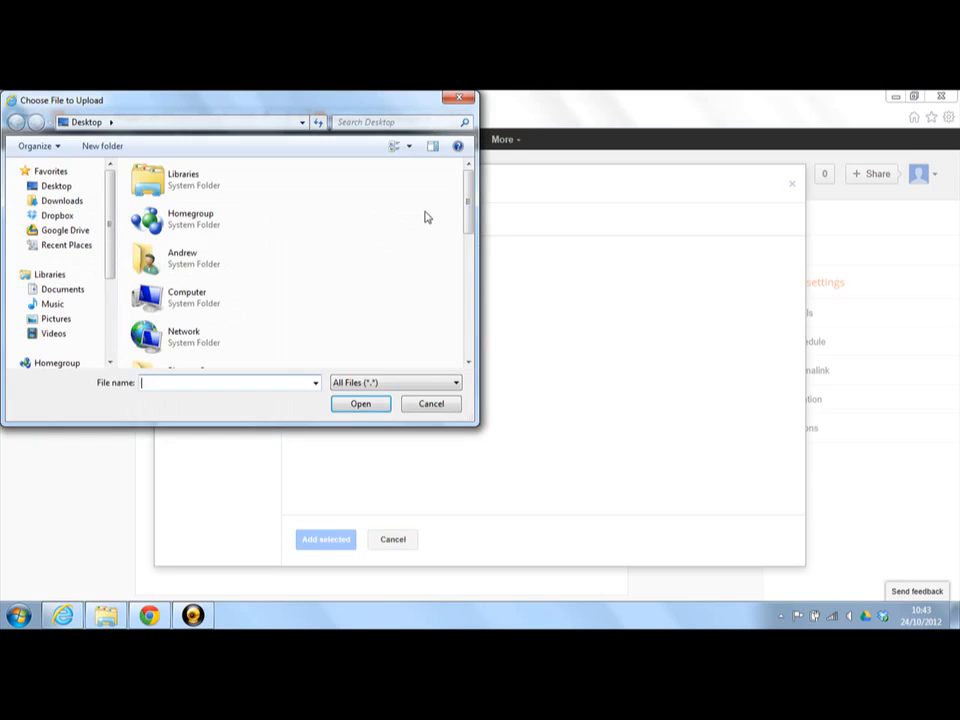
pyautogui.click(60, 187)
pyautogui.moveTo(467, 203); pyautogui.dragTo(482, 268)
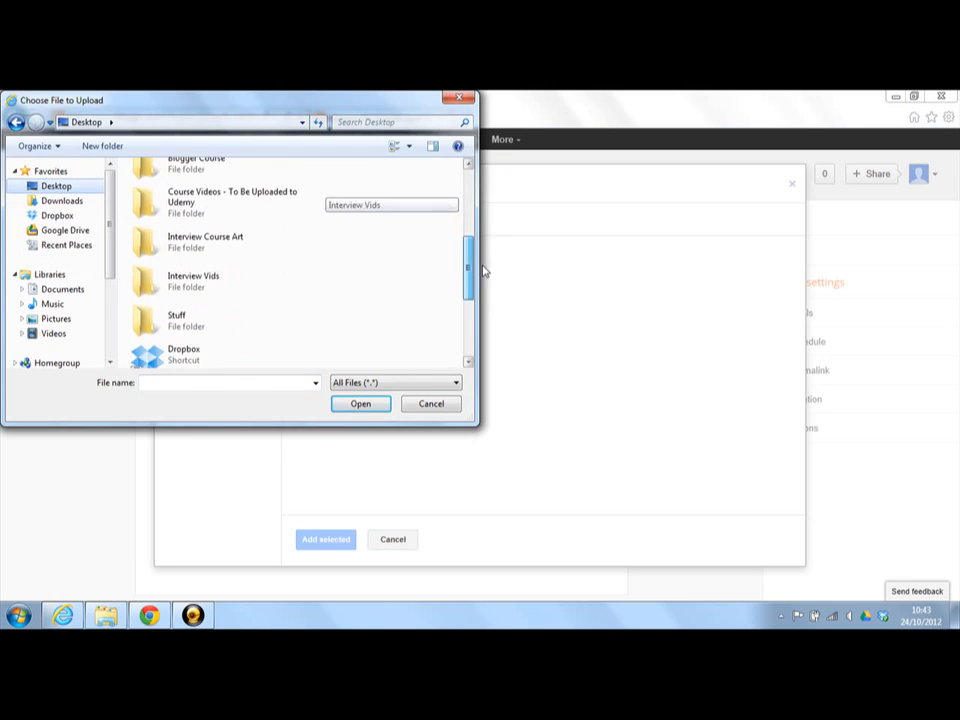
pyautogui.doubleClick(195, 245)
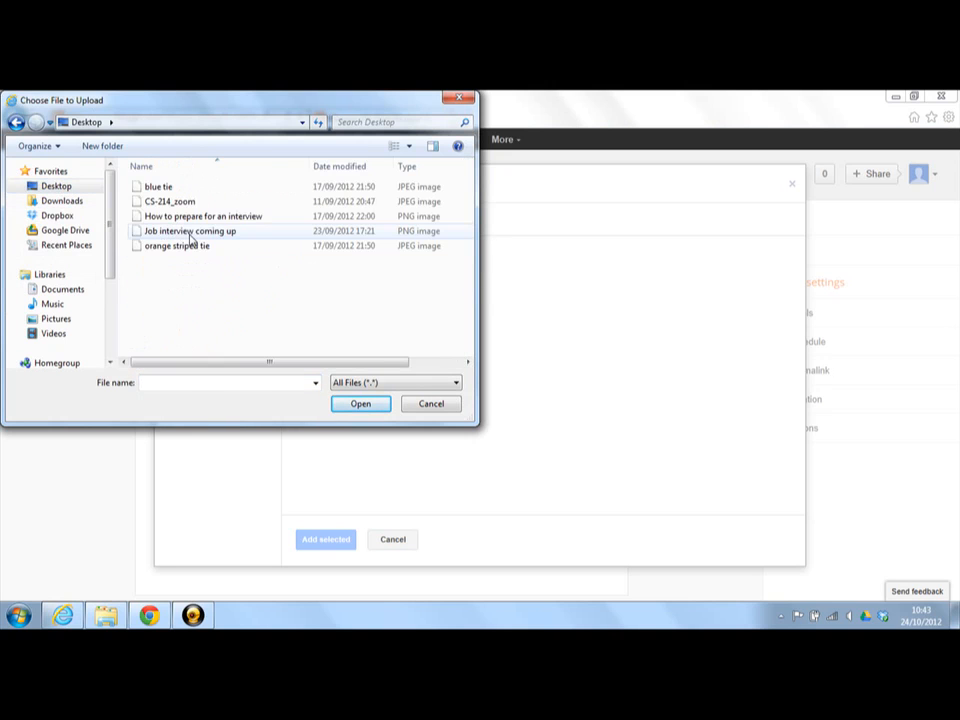
pyautogui.click(396, 147)
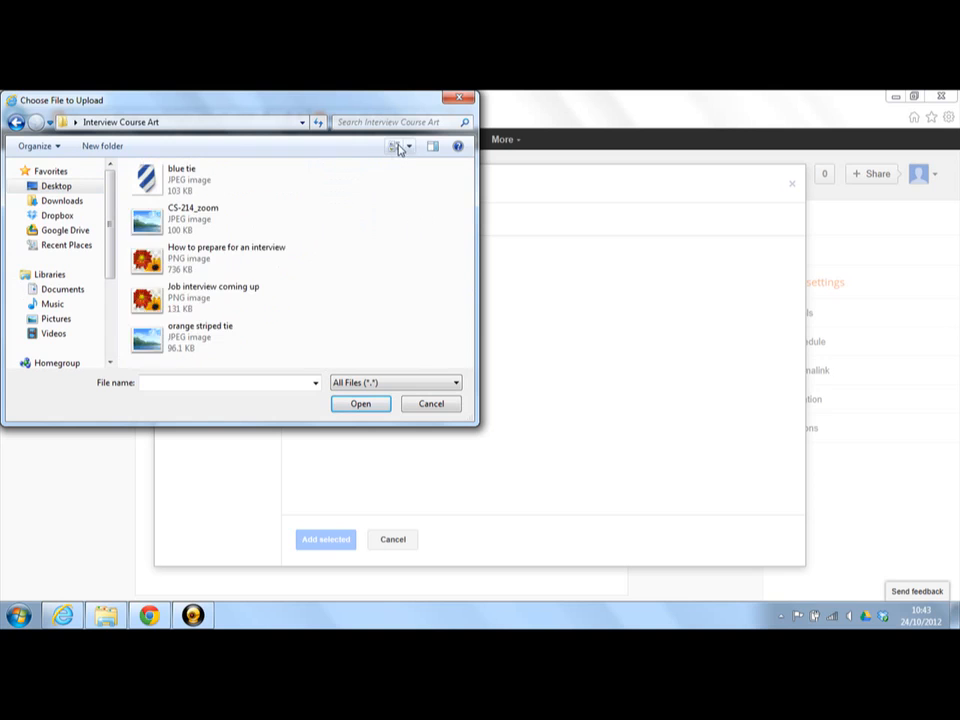
pyautogui.click(214, 292)
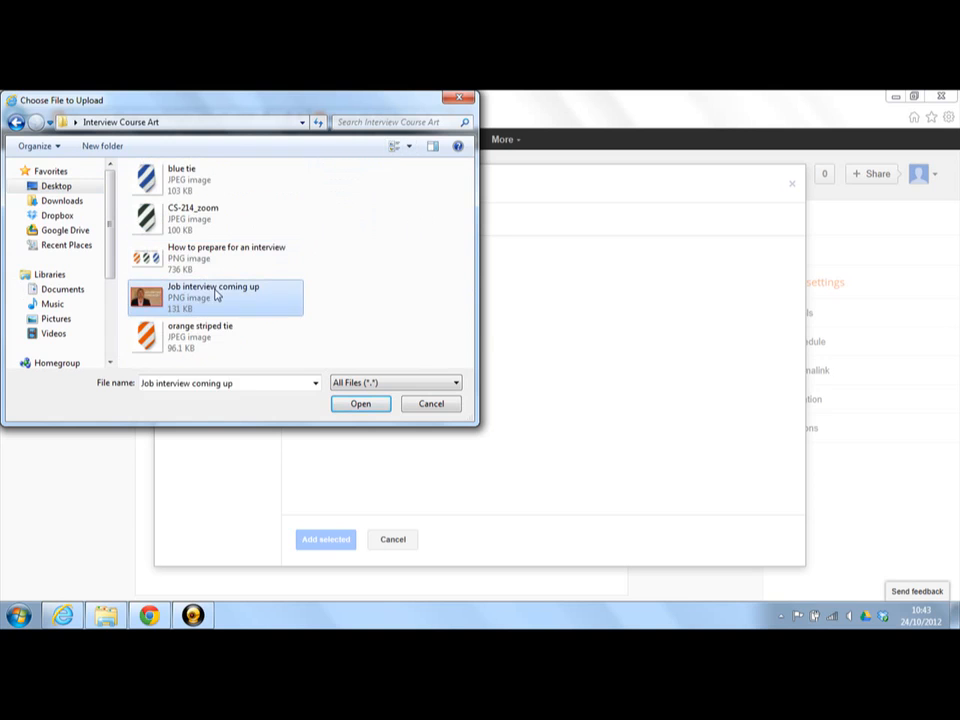
pyautogui.click(359, 404)
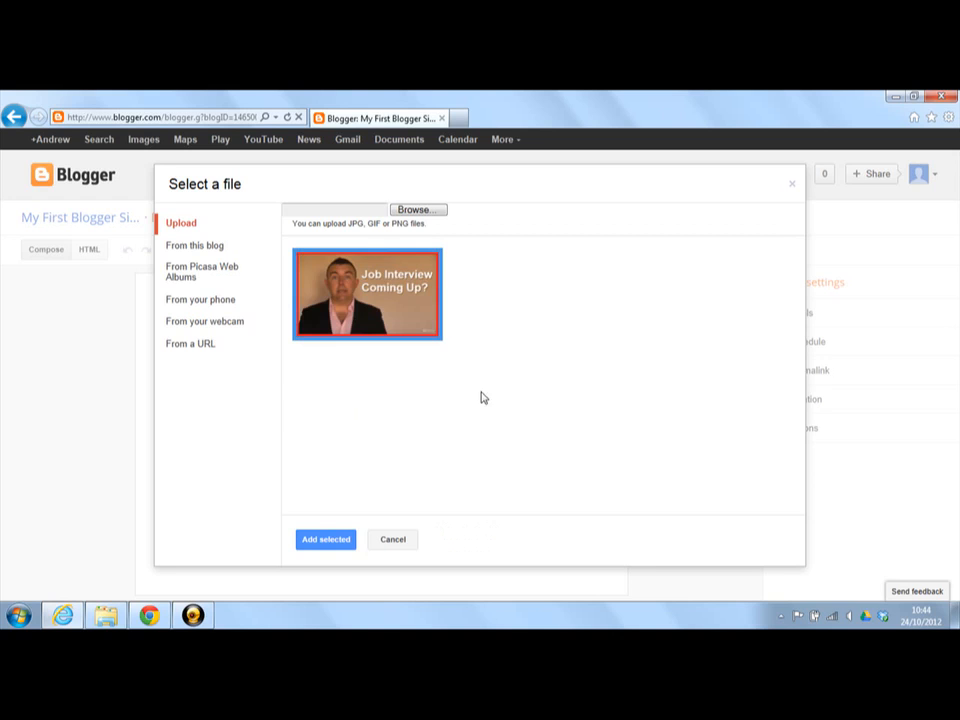
# - Add the uploaded "Job interview coming up" image to the post
pyautogui.click(379, 306)
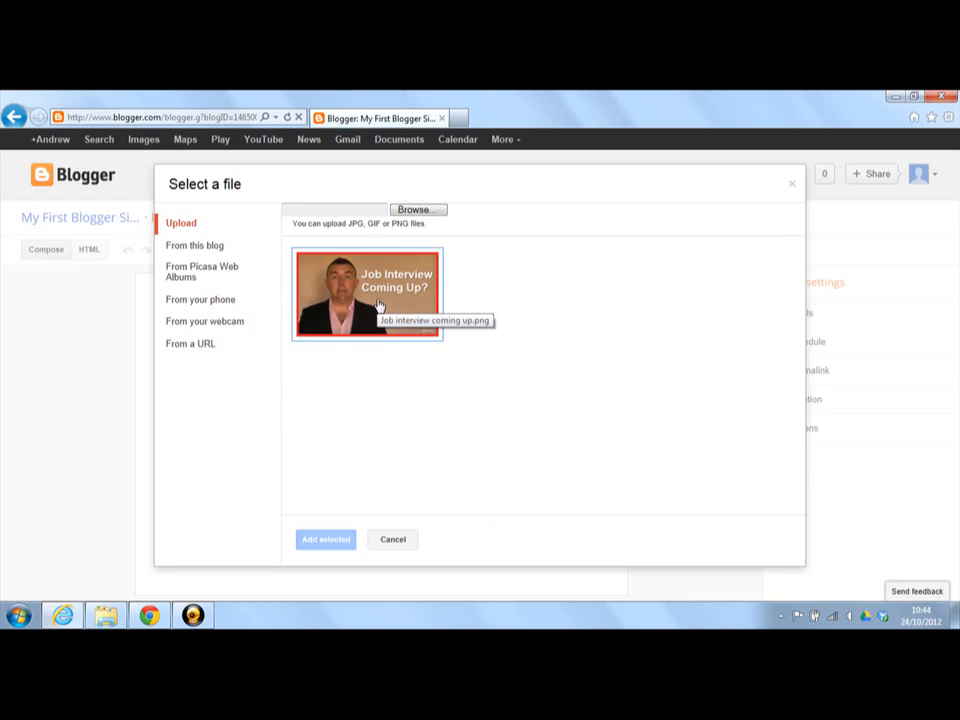
pyautogui.click(379, 306)
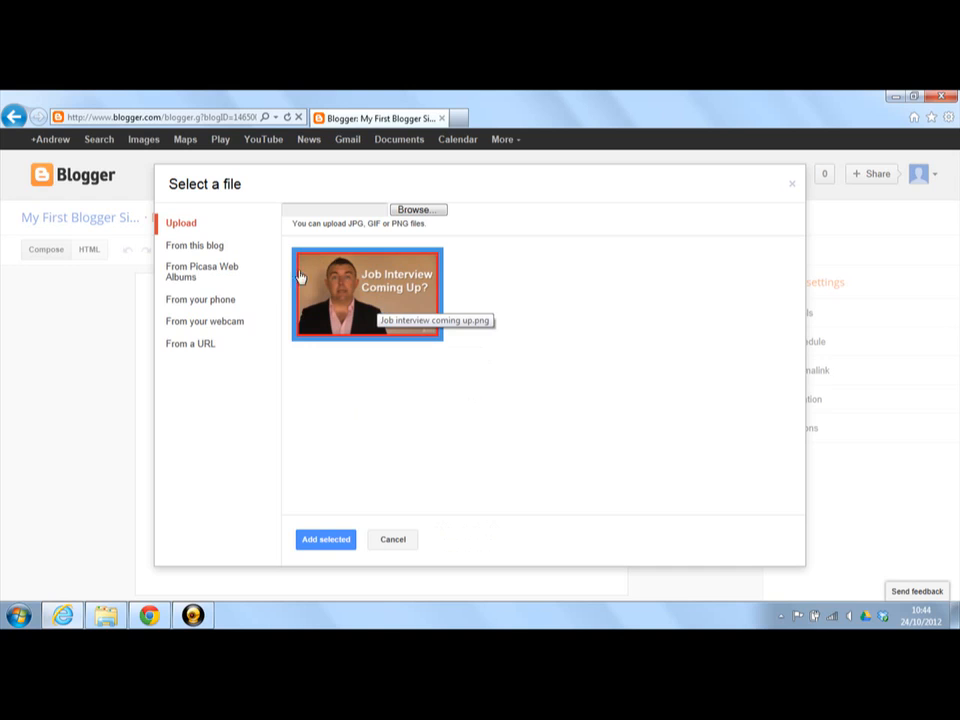
pyautogui.click(325, 540)
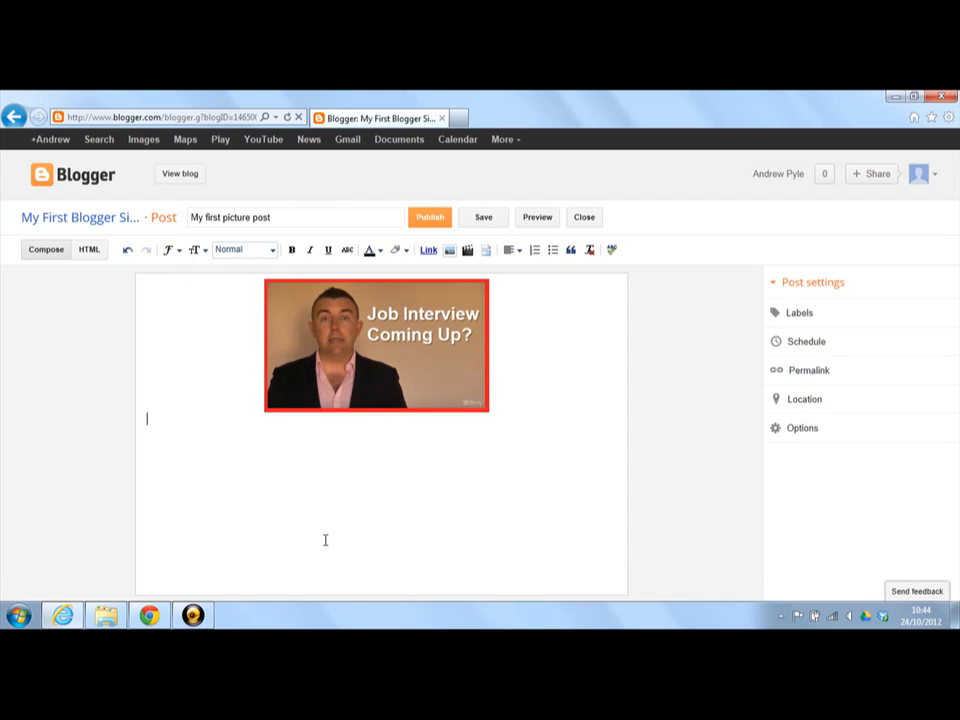
# - Try the picture at different preset sizes, including X-Large and Small, and settle on Large
pyautogui.click(375, 360)
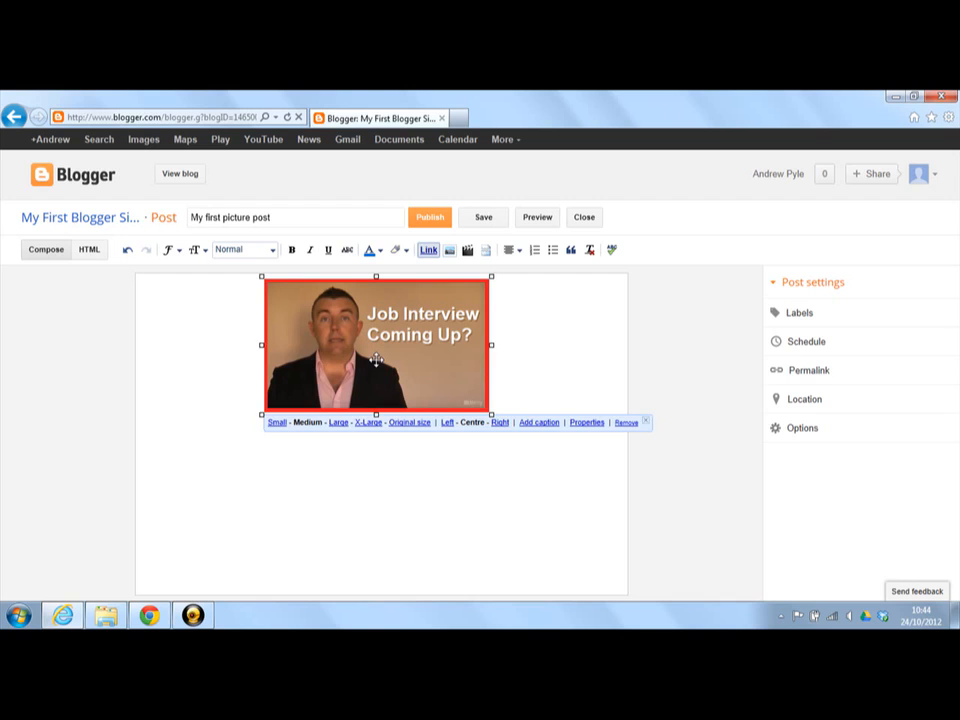
pyautogui.click(340, 423)
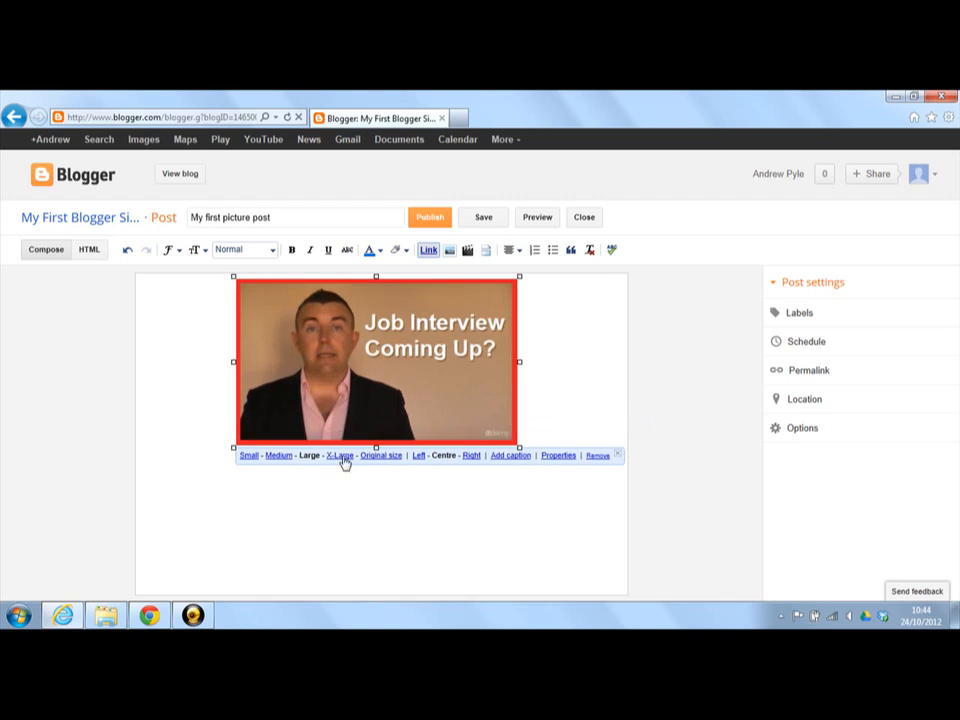
pyautogui.click(342, 456)
pyautogui.click(170, 558)
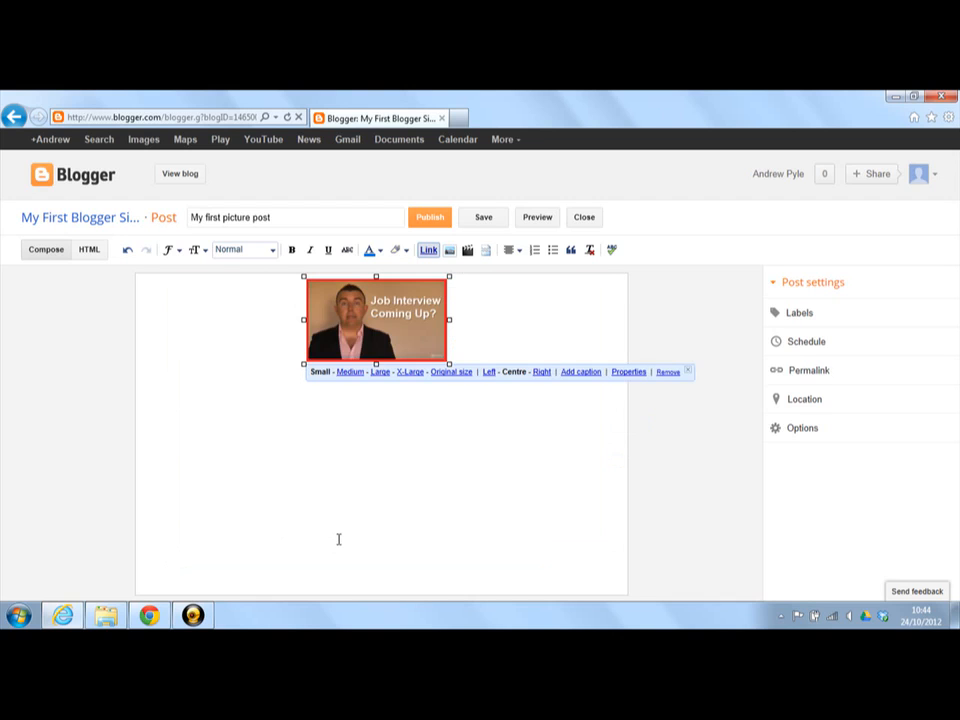
pyautogui.click(380, 372)
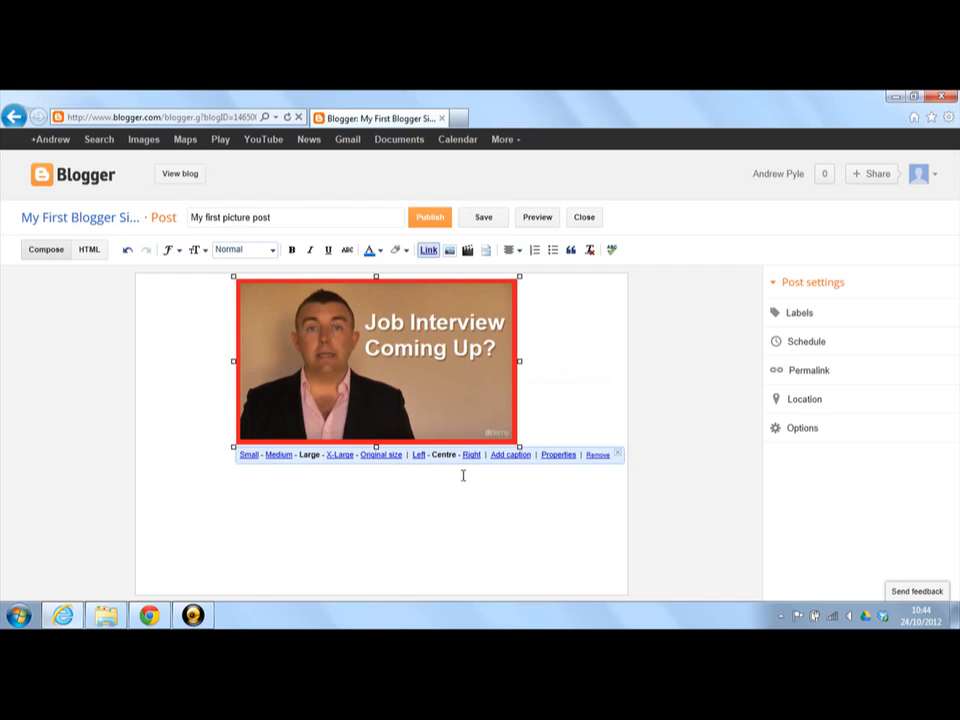
# - Try left and right alignment on the picture, returning it to centre alignment
pyautogui.click(418, 456)
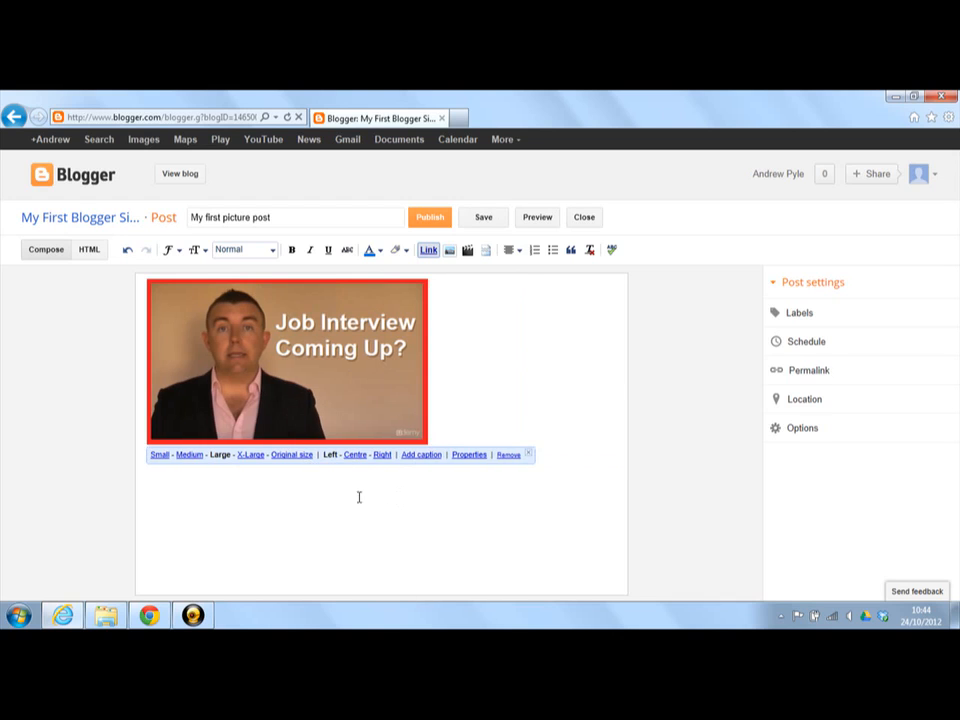
pyautogui.click(362, 456)
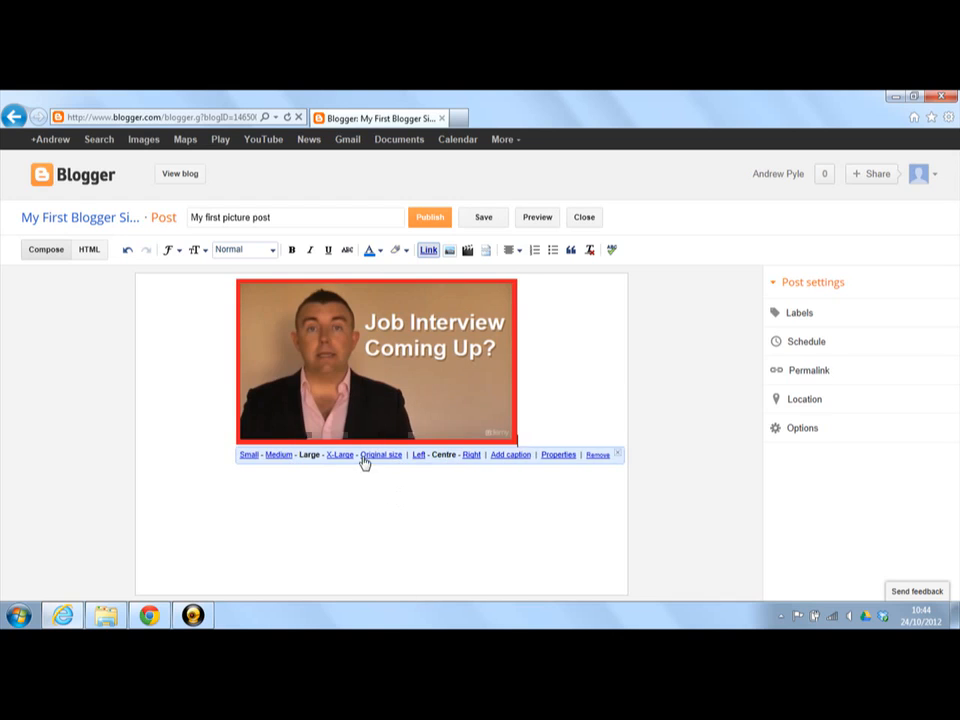
pyautogui.click(472, 456)
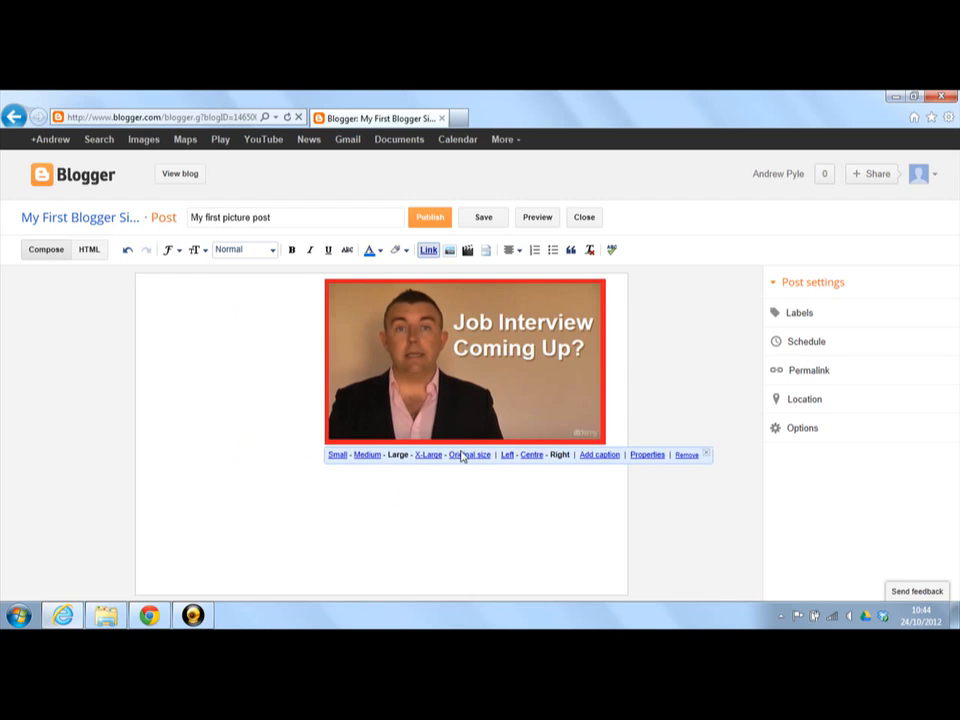
pyautogui.click(532, 456)
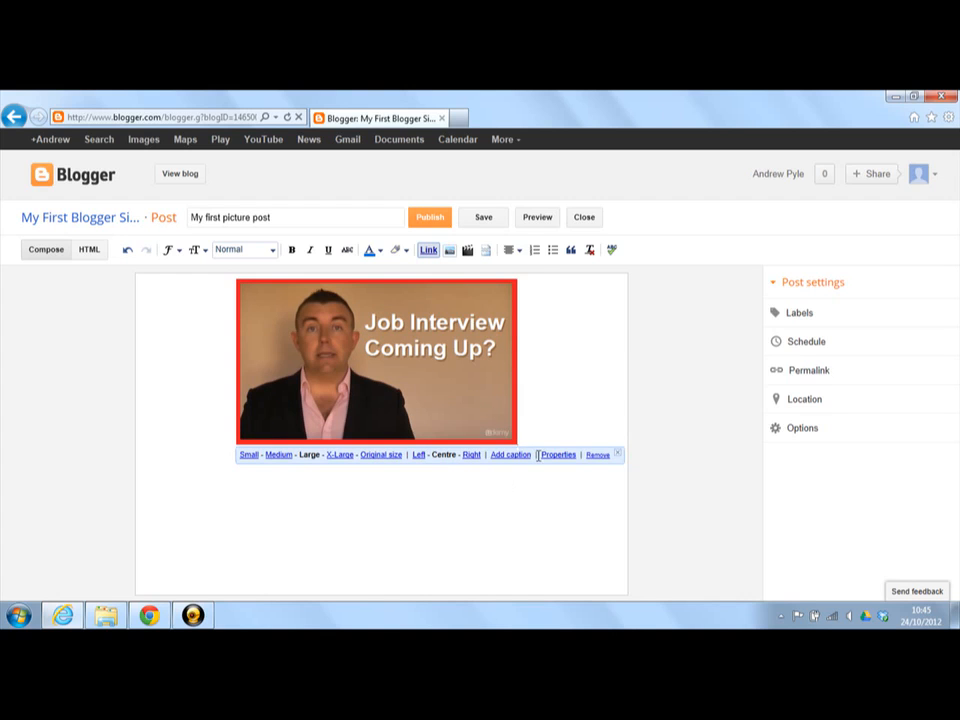
# - Preview the post with the large centred picture and close the preview
pyautogui.click(549, 401)
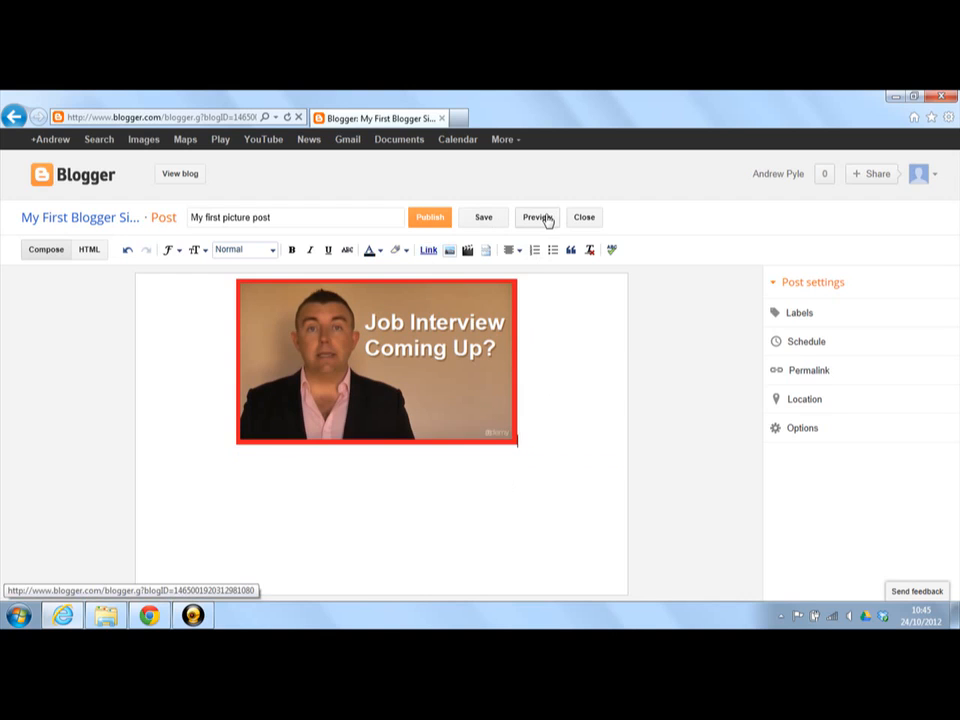
pyautogui.click(537, 217)
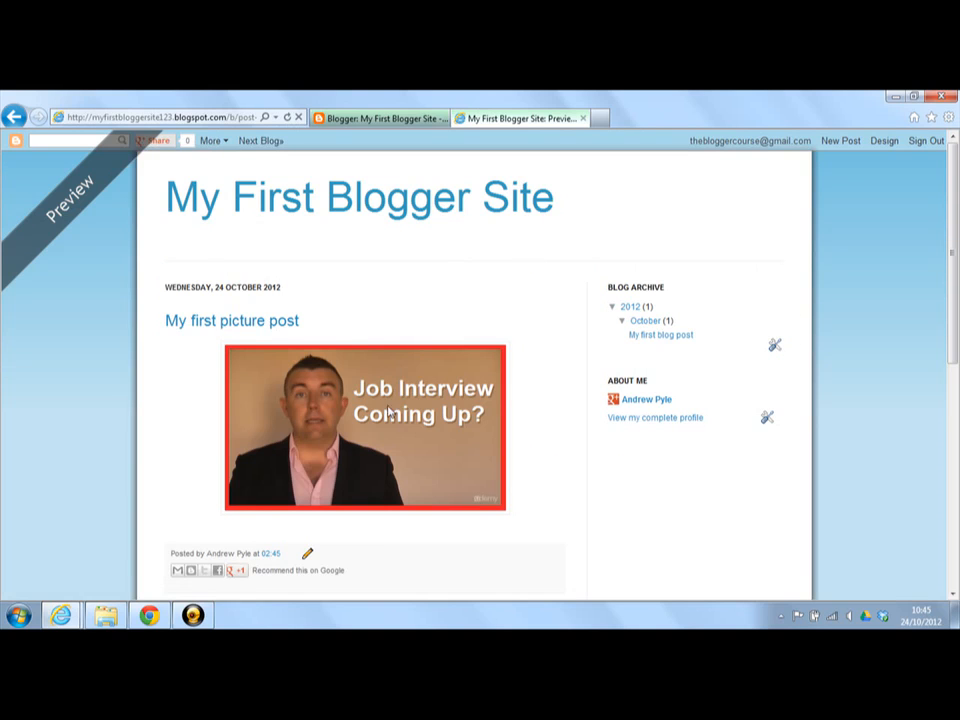
pyautogui.click(584, 118)
# - Align the picture left and check the layout in a post preview
pyautogui.click(399, 376)
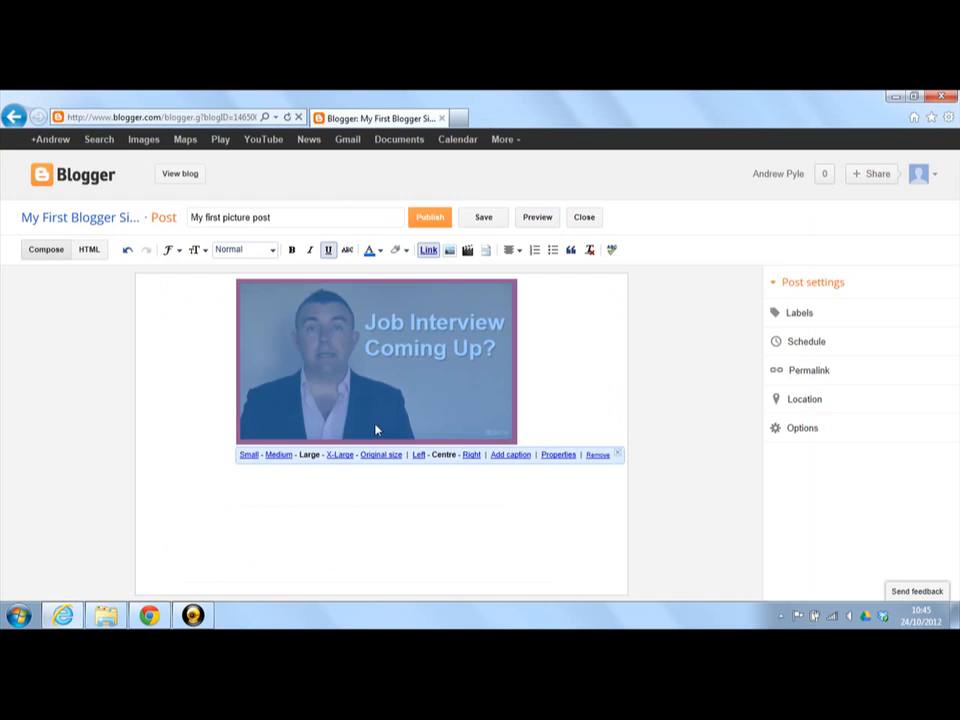
pyautogui.click(419, 455)
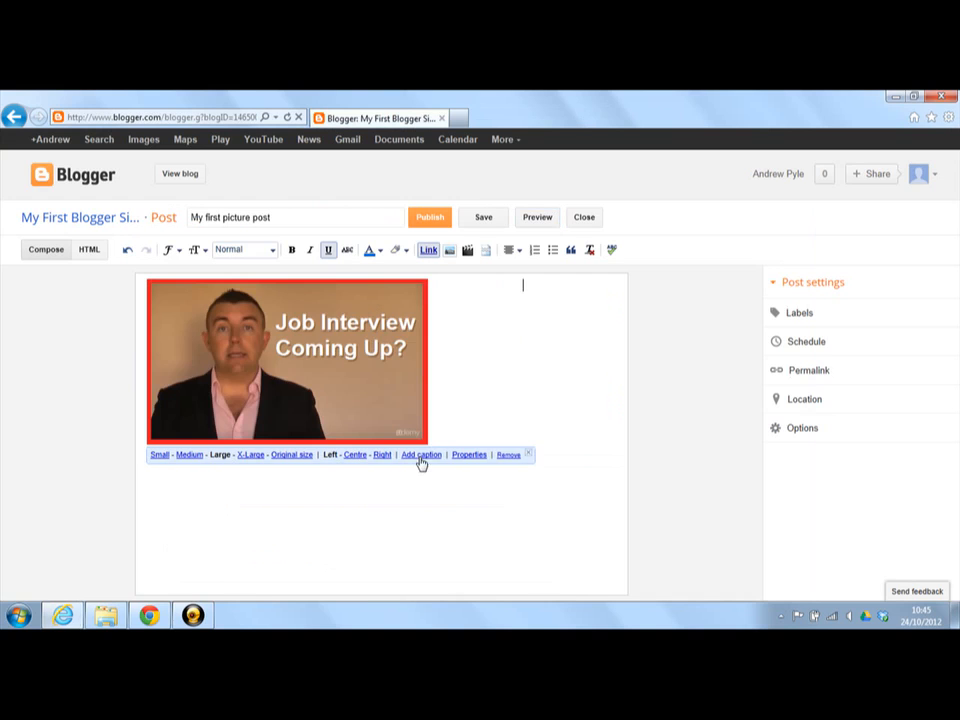
pyautogui.click(540, 221)
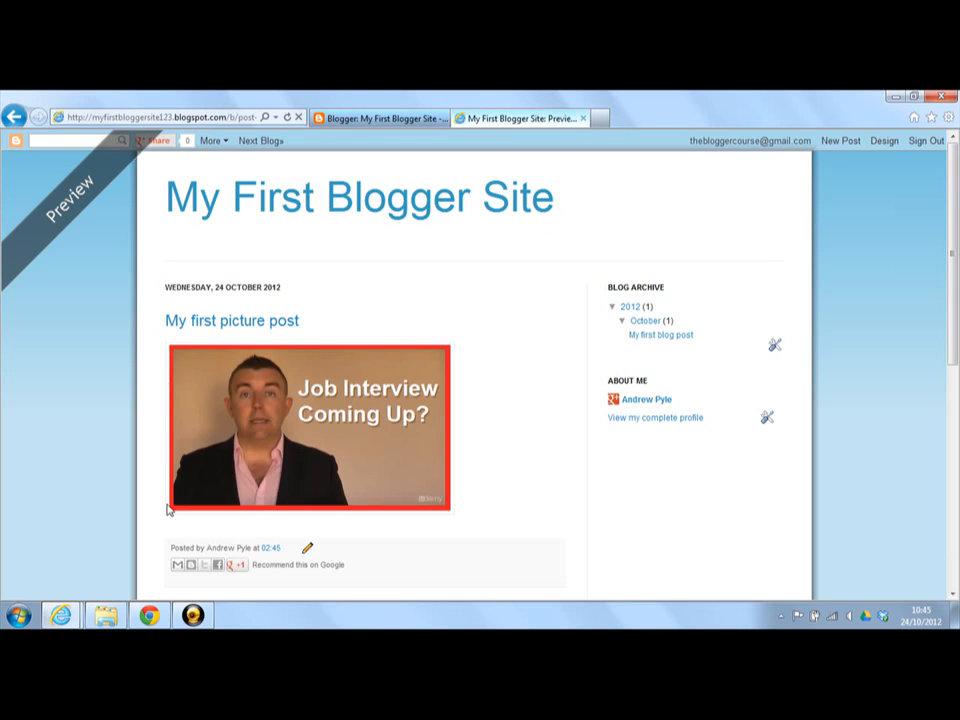
pyautogui.click(584, 119)
# - Align the picture right and check the layout in a post preview
pyautogui.click(343, 375)
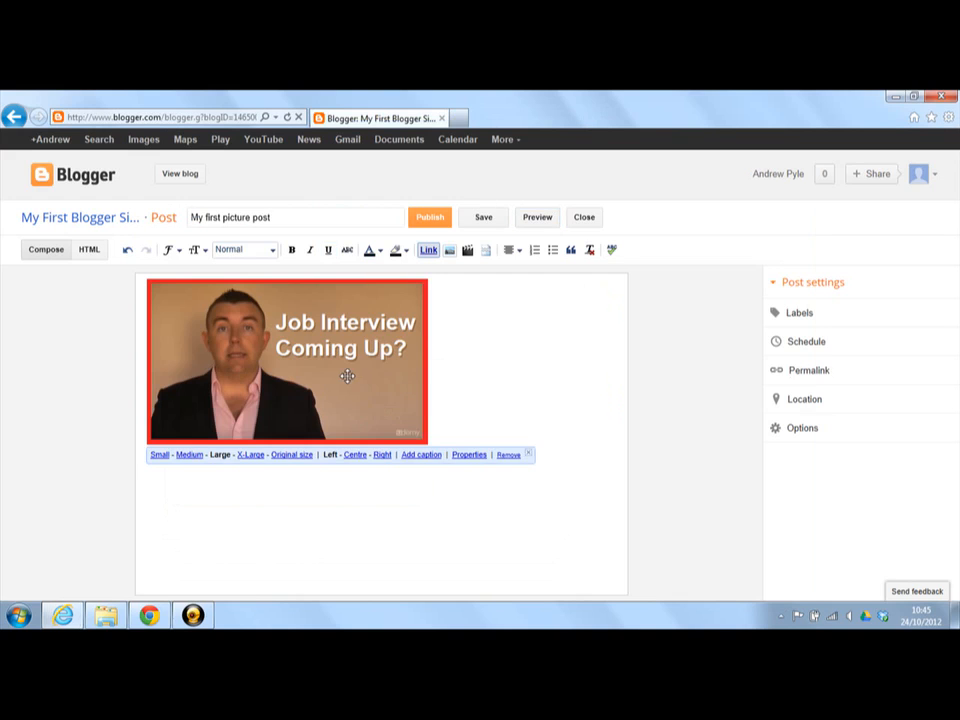
pyautogui.click(380, 456)
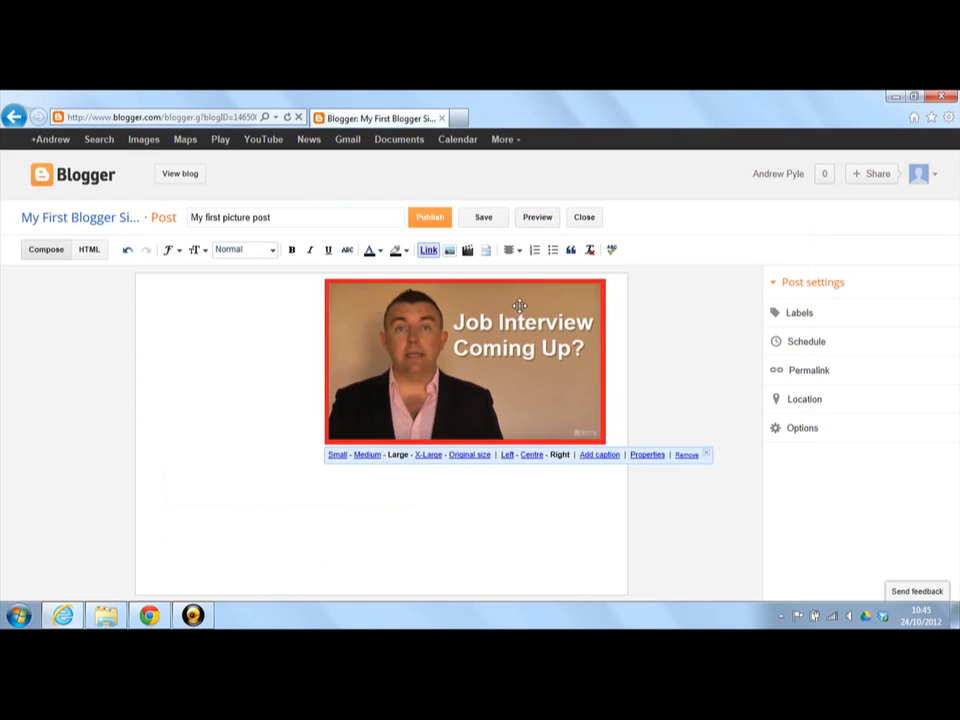
pyautogui.click(537, 218)
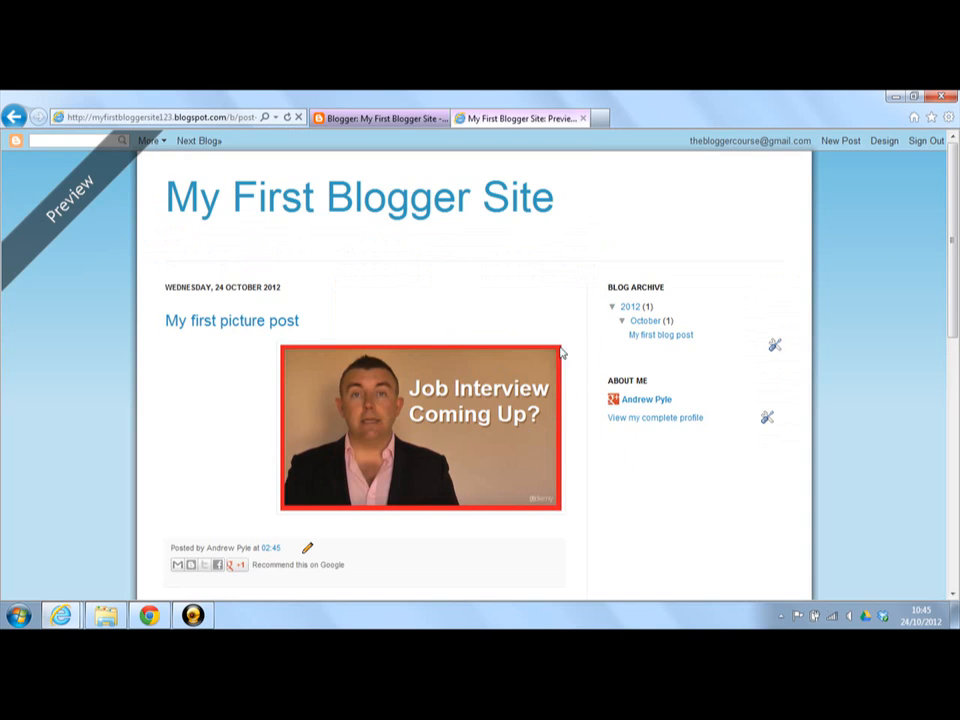
pyautogui.click(583, 118)
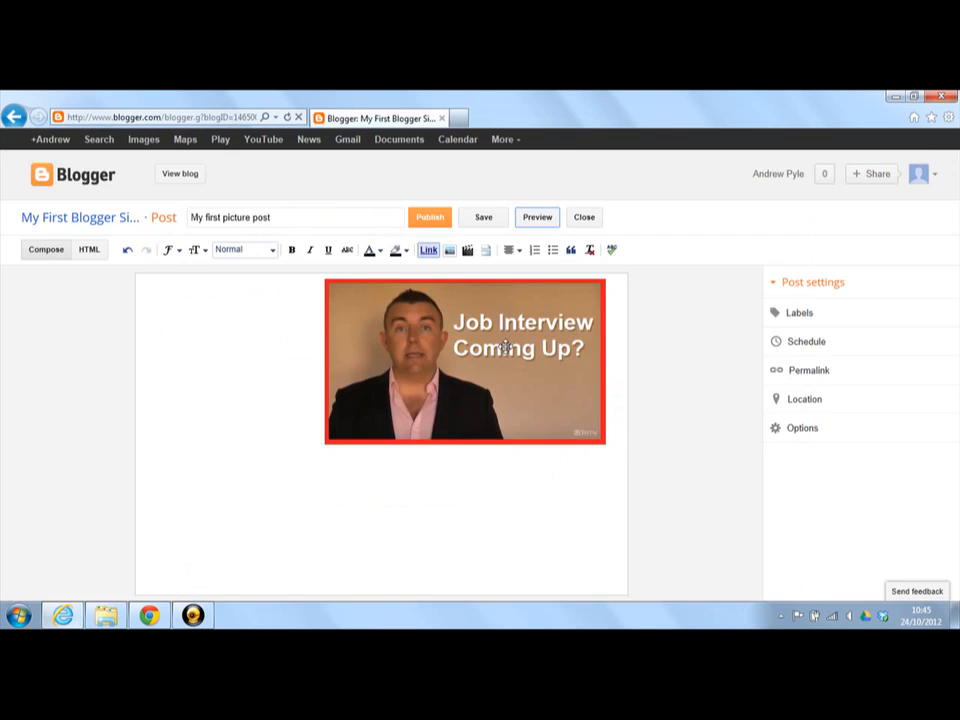
# - Set the picture's alignment to Centre and deselect it
pyautogui.click(506, 411)
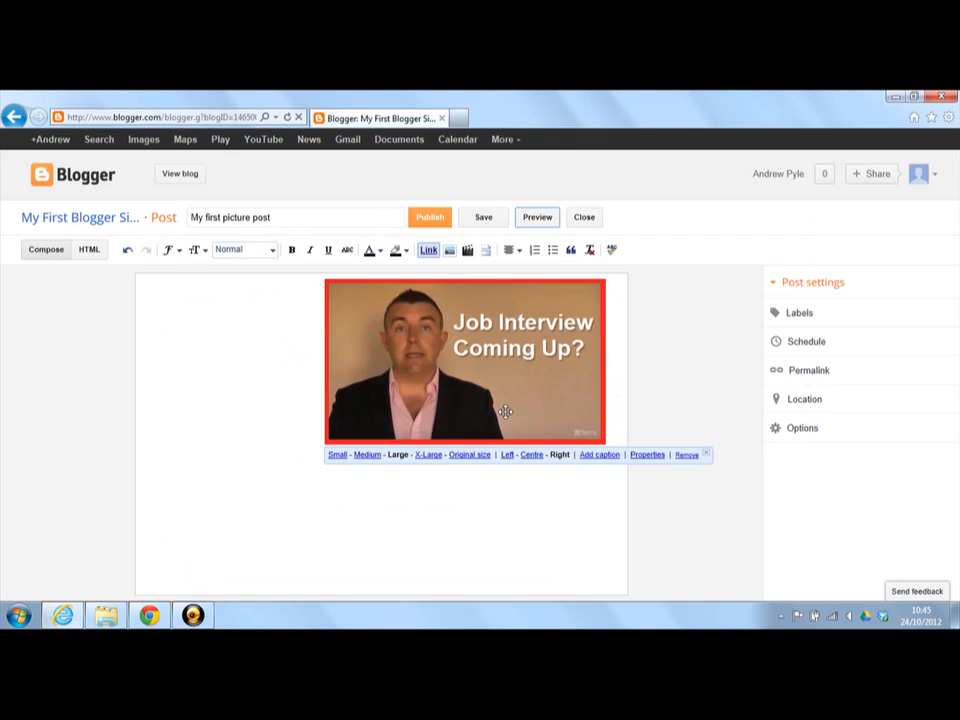
pyautogui.click(532, 455)
pyautogui.click(494, 485)
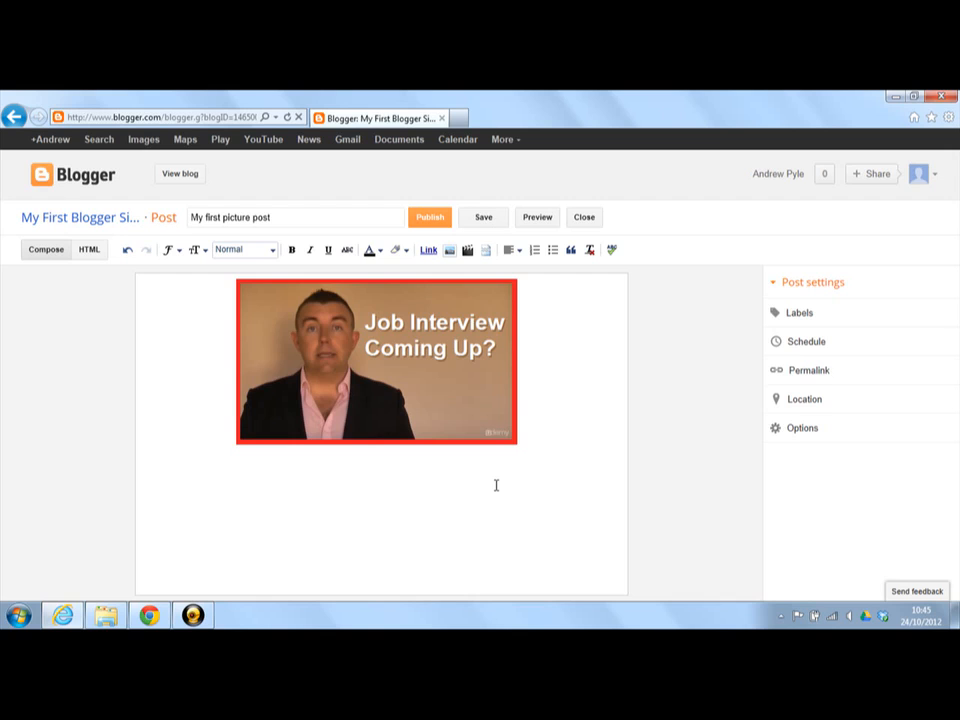
# - Upload "orange striped tie" from the Interview Course Art folder and insert it on a new line below the job interview picture
pyautogui.click(555, 432)
pyautogui.press('Return')
pyautogui.click(450, 251)
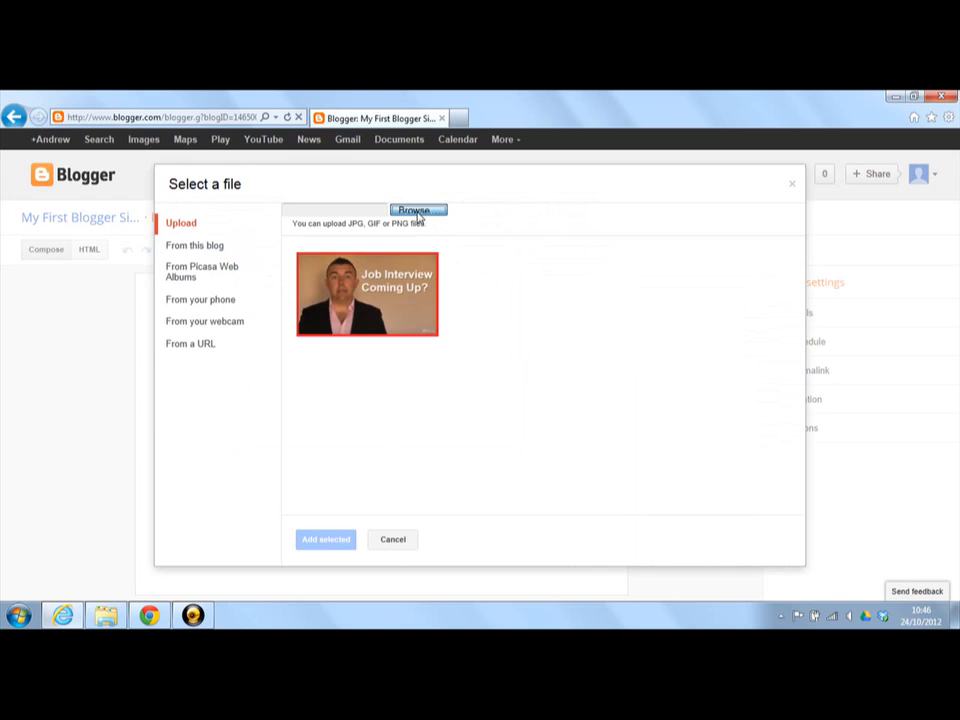
pyautogui.click(418, 211)
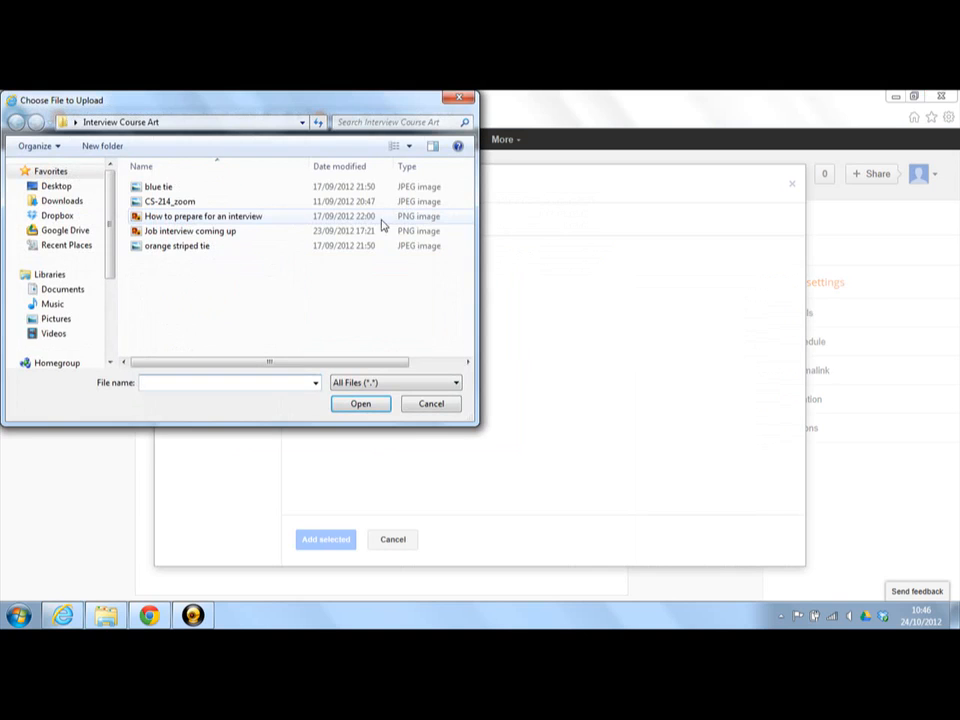
pyautogui.click(402, 149)
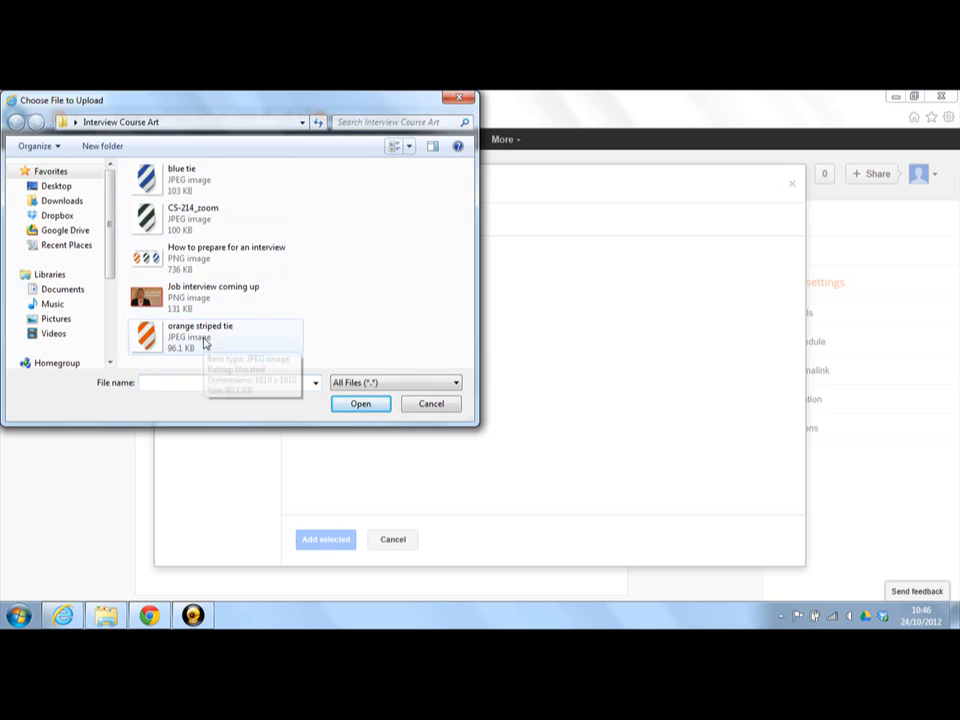
pyautogui.click(204, 340)
pyautogui.click(350, 405)
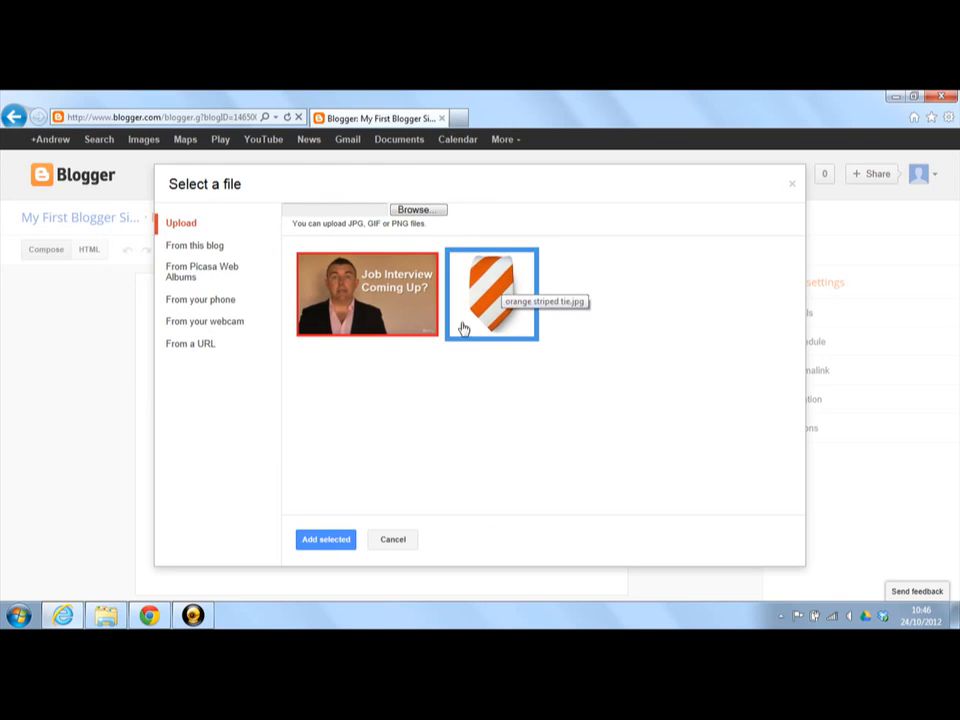
pyautogui.click(325, 541)
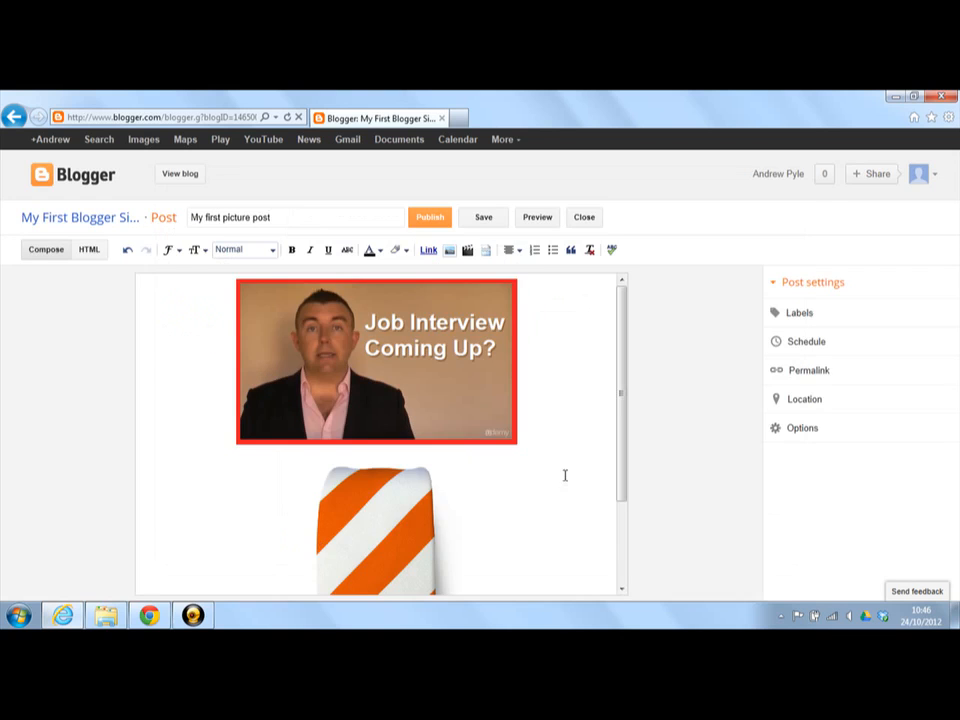
# - Check the size and alignment options of the inserted tie picture and deselect it
pyautogui.moveTo(619, 397); pyautogui.dragTo(622, 471)
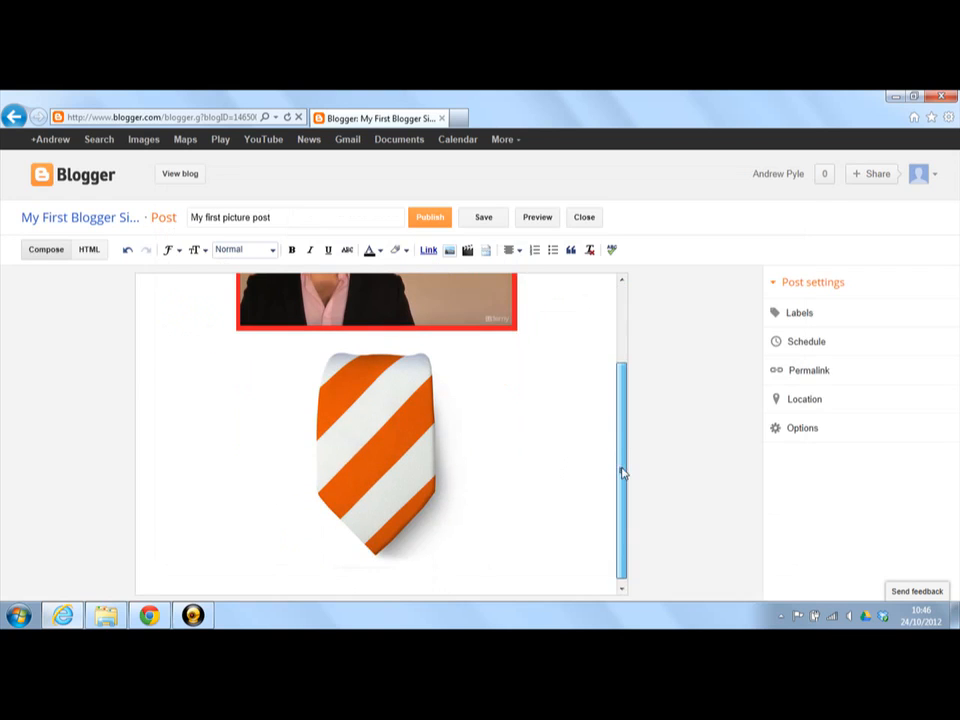
pyautogui.click(390, 436)
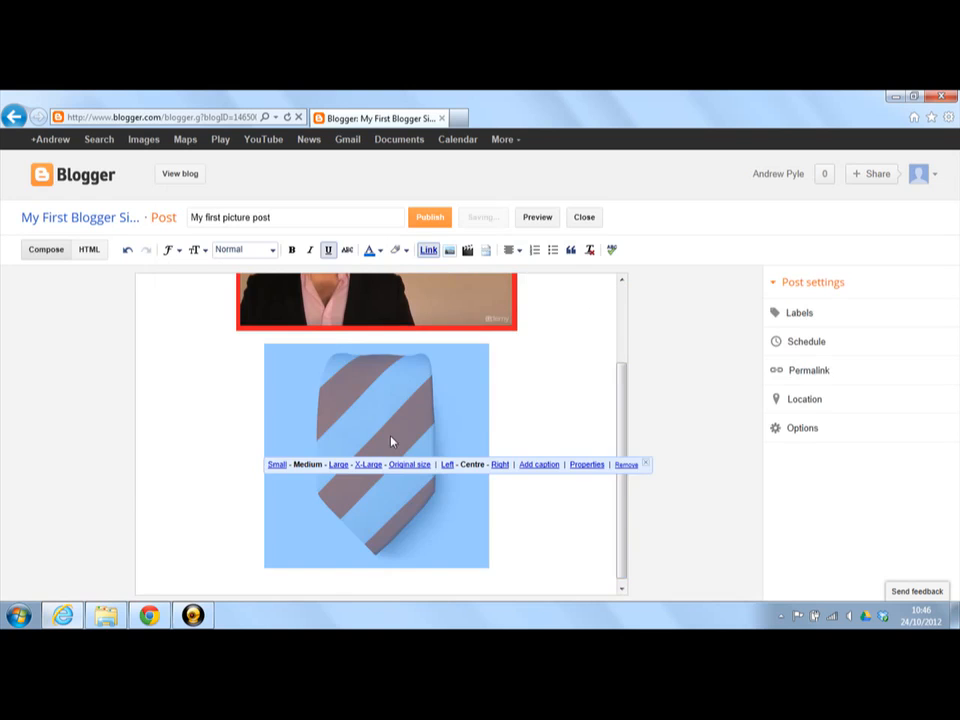
pyautogui.click(551, 426)
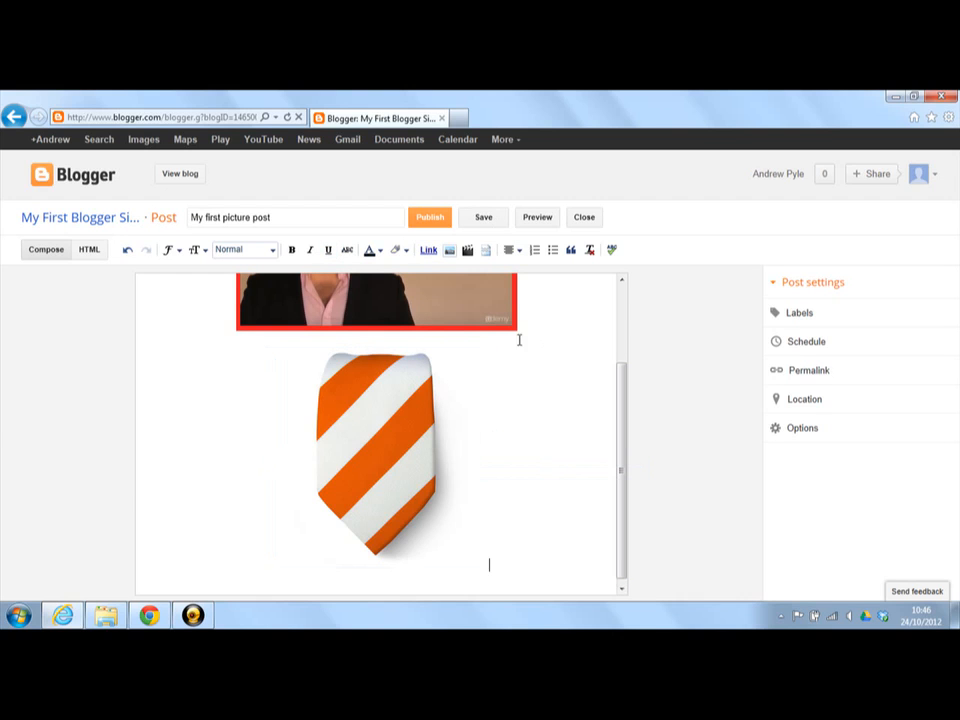
# - Add a gap of about two blank lines between the job interview picture and the tie picture
pyautogui.click(378, 341)
pyautogui.press('Return')
pyautogui.press('Return')
pyautogui.press('Return')
pyautogui.press('Return')
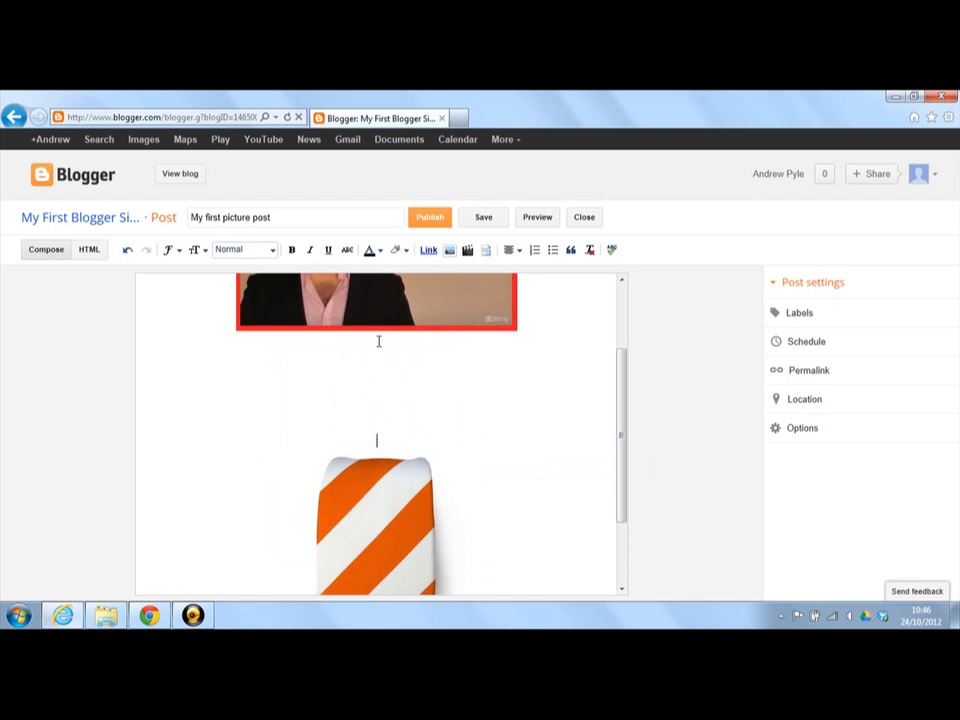
pyautogui.press('BackSpace')
pyautogui.press('BackSpace')
pyautogui.press('BackSpace')
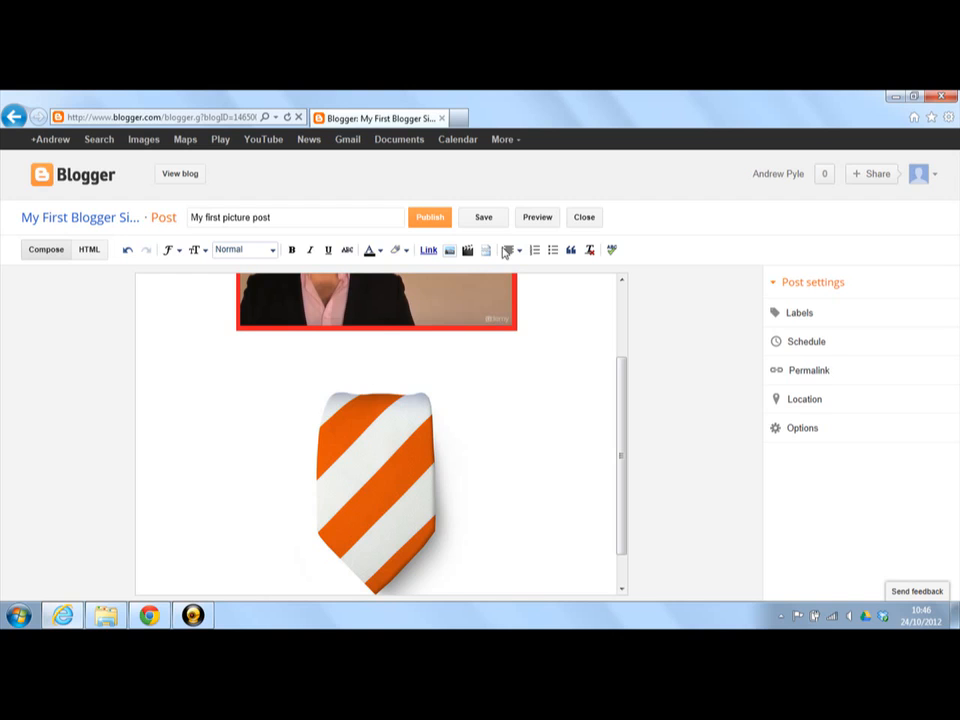
# - Preview the post and examine the spacing and layout of both pictures down the page
pyautogui.click(538, 221)
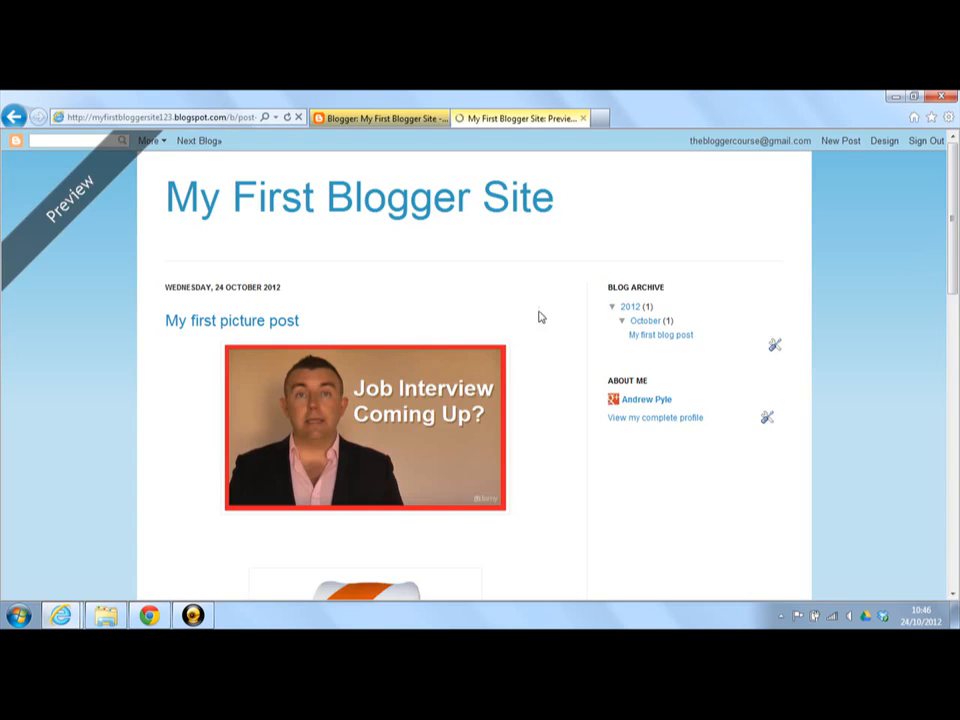
pyautogui.scroll(-5, 551, 349)
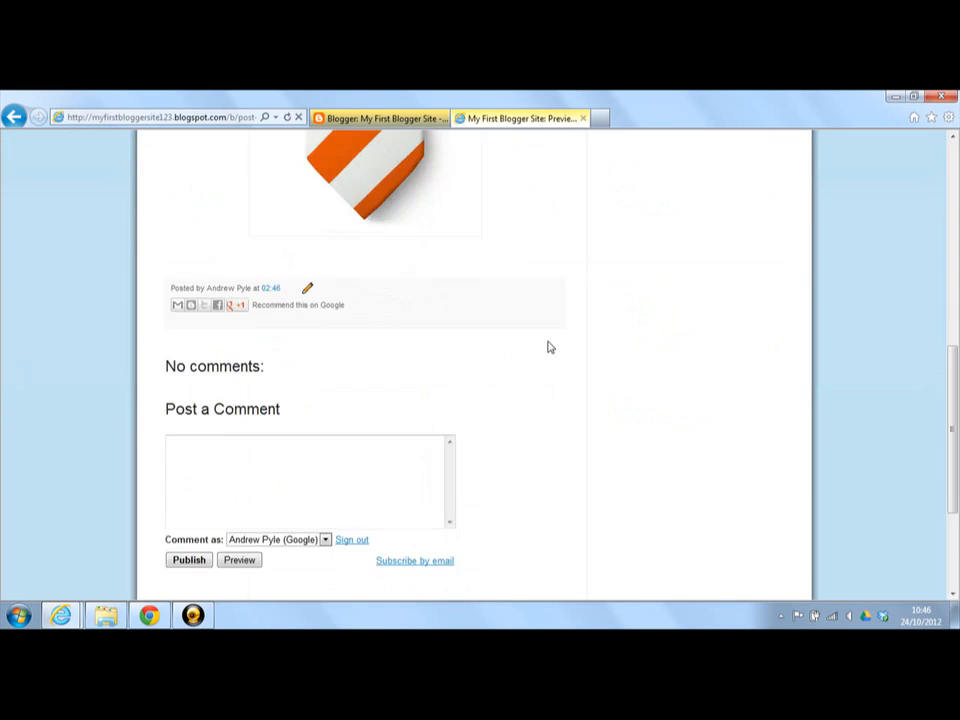